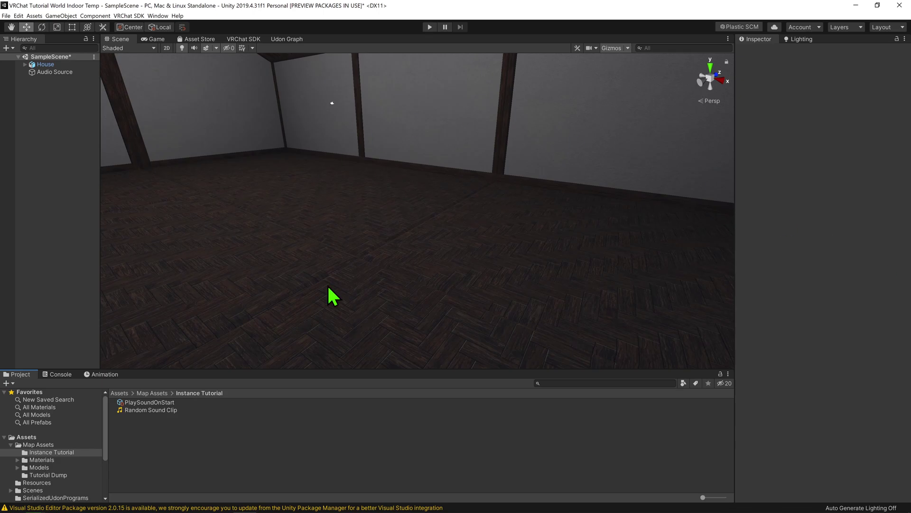
# Select the Audio Source object and open its PlaySoundOnStart program in the Udon graph editor
pyautogui.click(45, 73)
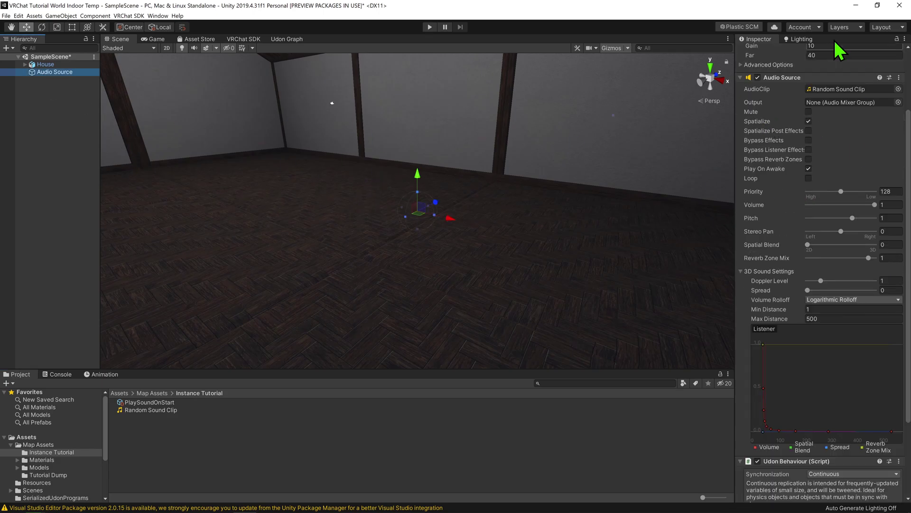
pyautogui.scroll(-5, 784, 143)
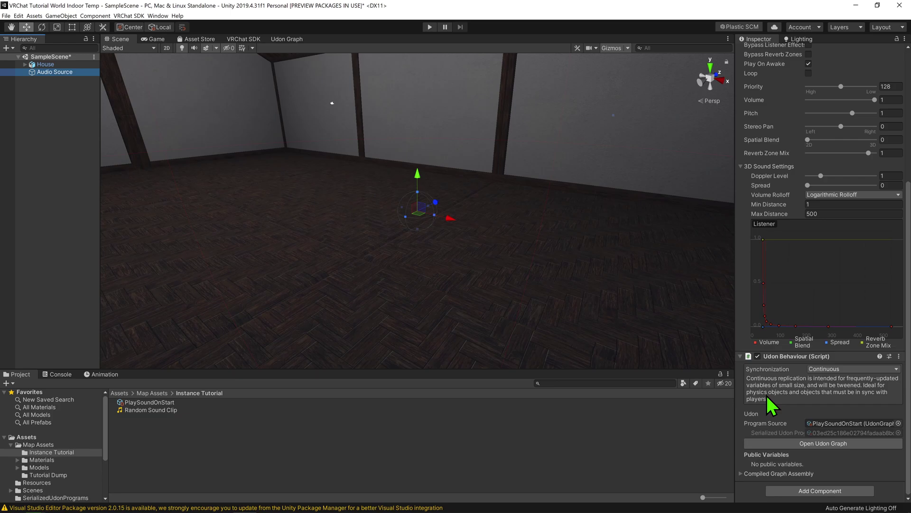
pyautogui.click(809, 445)
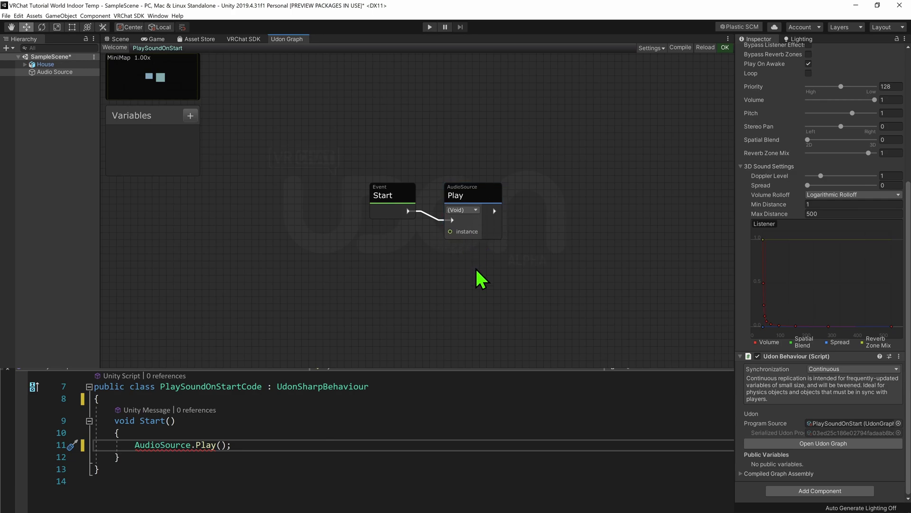
pyautogui.moveTo(450, 230); pyautogui.dragTo(449, 281)
pyautogui.scroll(5, 834, 153)
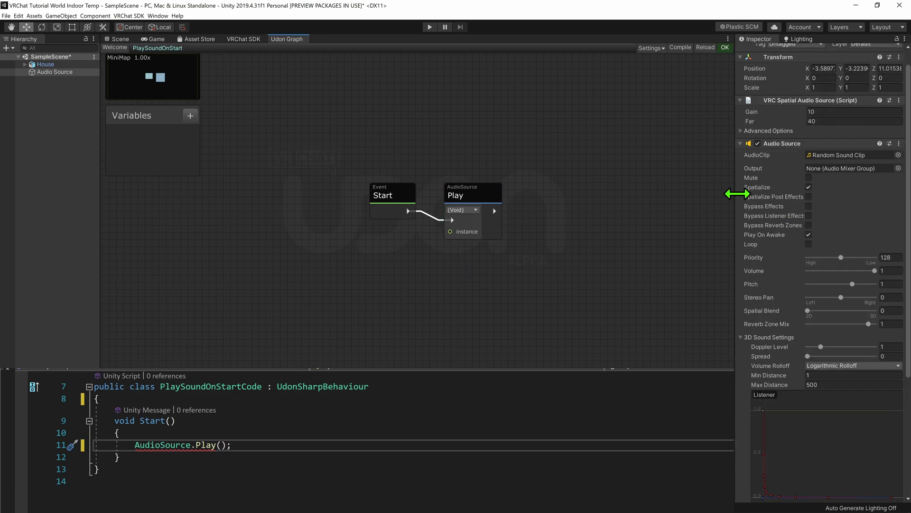
pyautogui.scroll(-3, 858, 215)
pyautogui.scroll(-2, 858, 215)
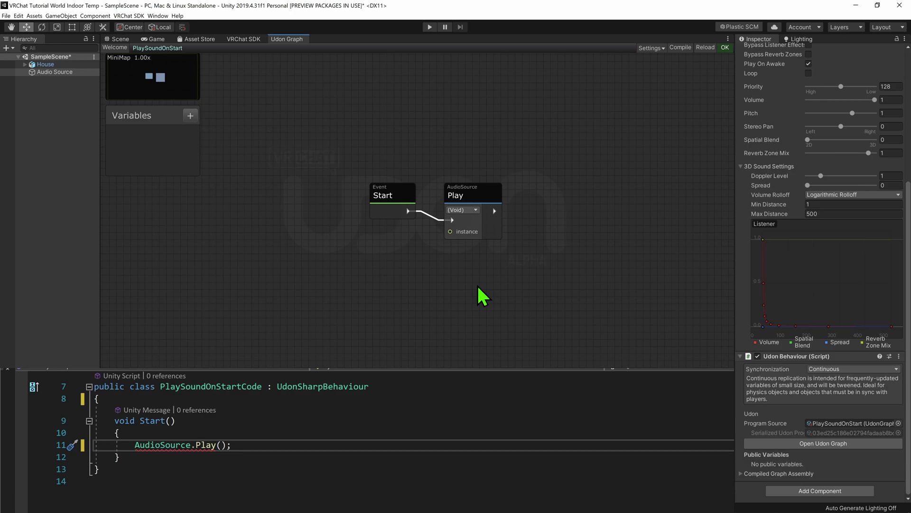
# Add an AudioSource variable 'myAudioSource' and wire its getter node into Play's instance input
pyautogui.click(190, 114)
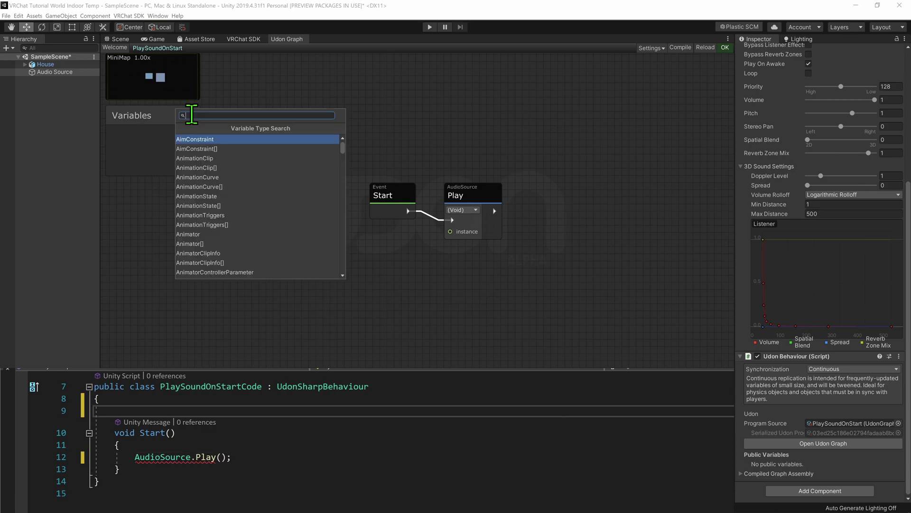
pyautogui.write('audiosource')
pyautogui.press('Return')
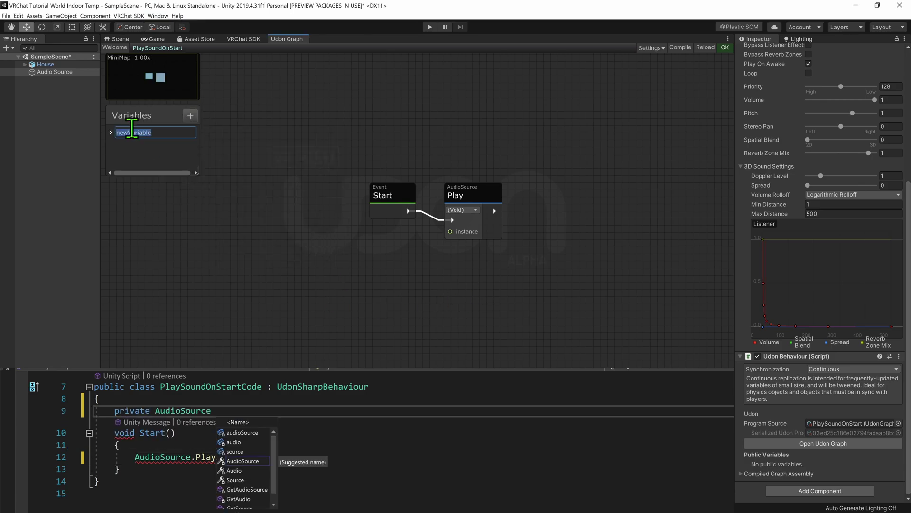
pyautogui.write('myAudioSour')
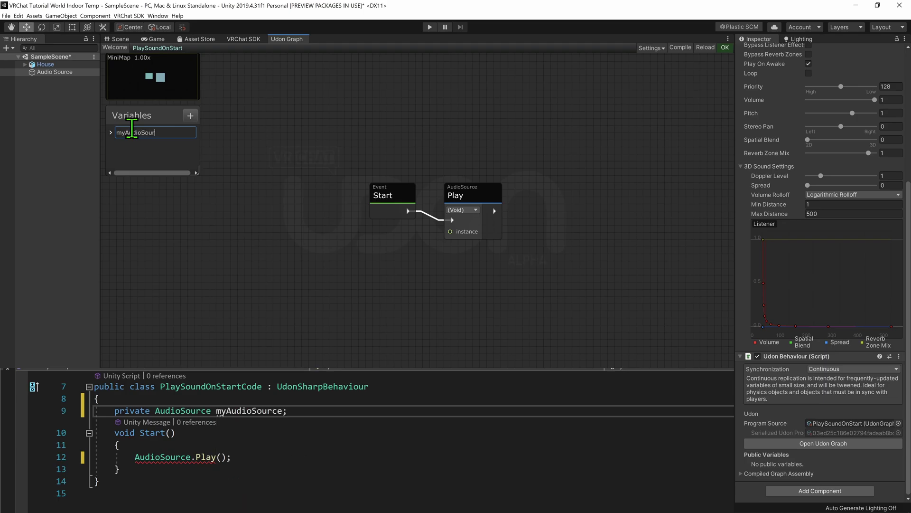
pyautogui.write('ce')
pyautogui.press('Return')
pyautogui.moveTo(135, 139); pyautogui.dragTo(375, 261)
pyautogui.moveTo(442, 274); pyautogui.dragTo(450, 231)
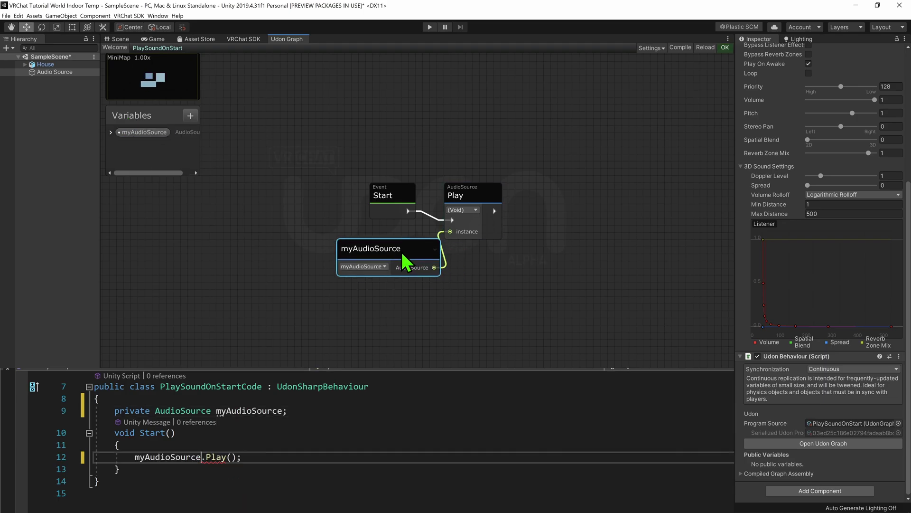
pyautogui.click(453, 296)
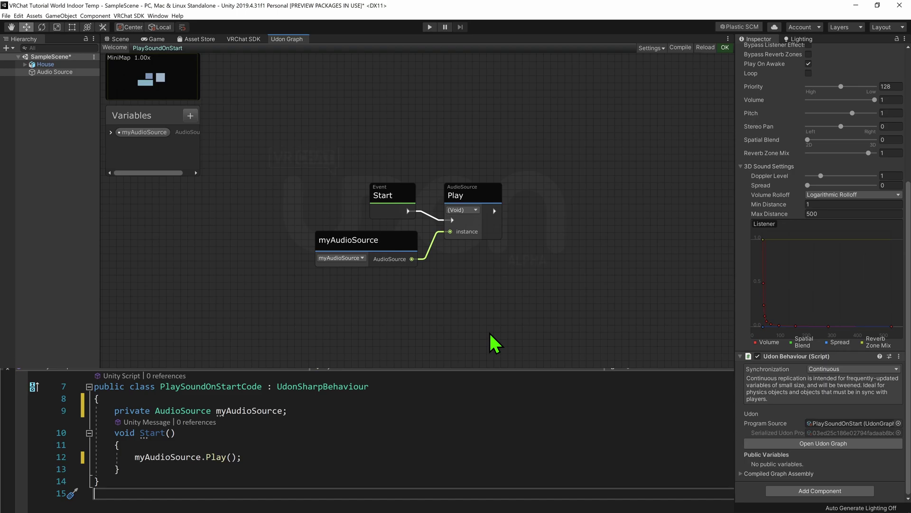
# Make myAudioSource public and assign the object's Audio Source component to its Inspector field
pyautogui.click(110, 132)
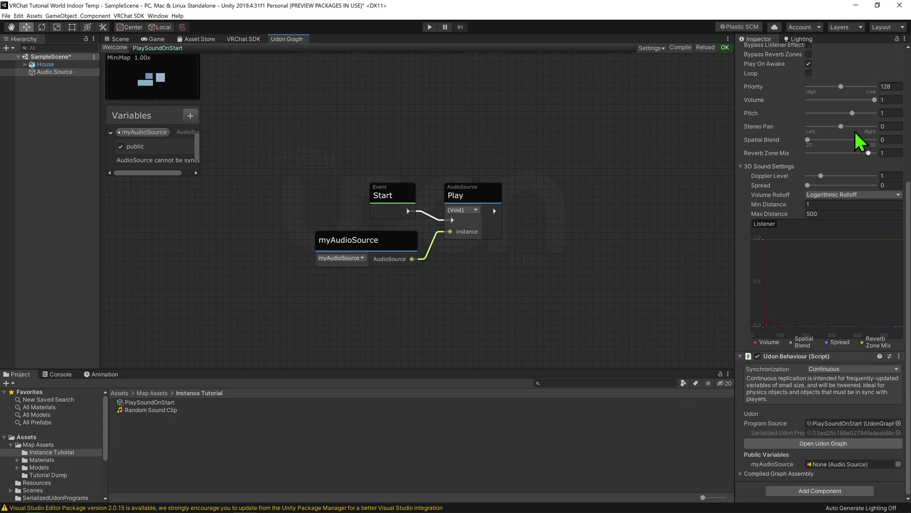
pyautogui.scroll(5, 755, 315)
pyautogui.click(740, 164)
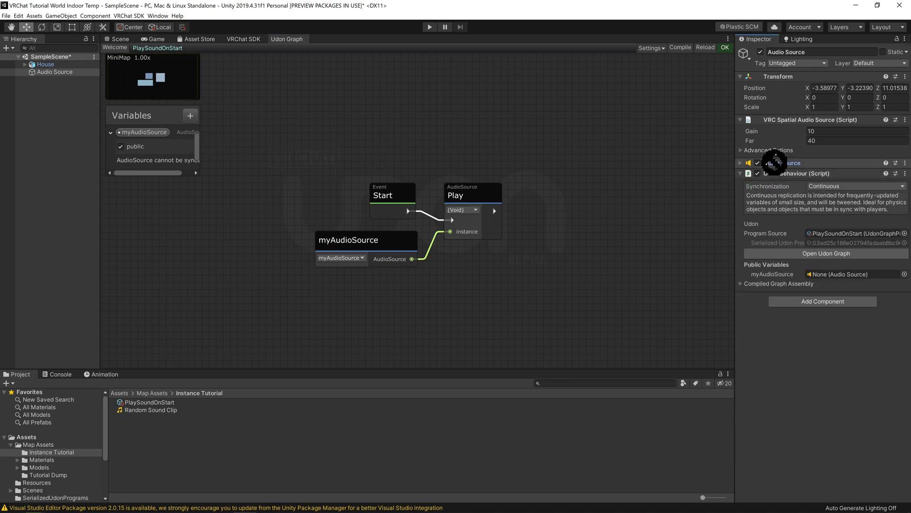
pyautogui.moveTo(776, 163); pyautogui.dragTo(835, 276)
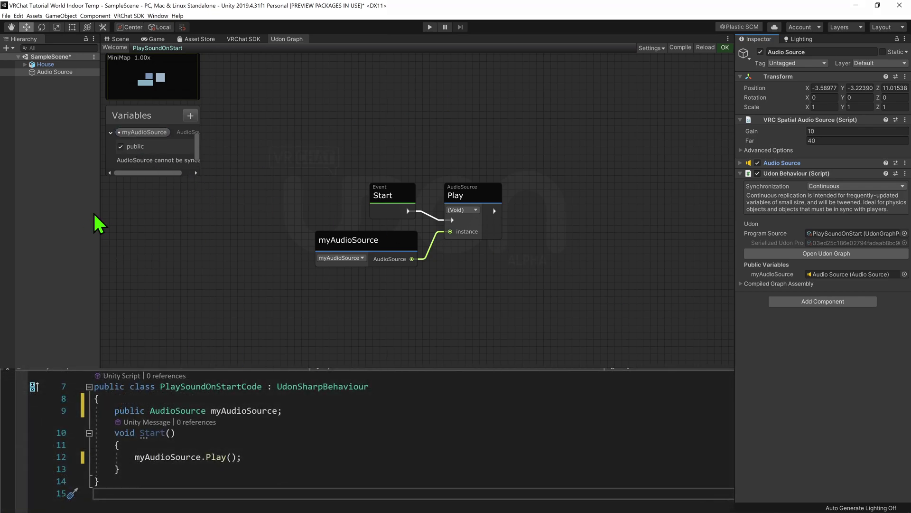
# Delete the myAudioSource variable and add a GameObject GetComponent node using the (Type) overload
pyautogui.click(142, 133)
pyautogui.press('Delete')
pyautogui.press('space')
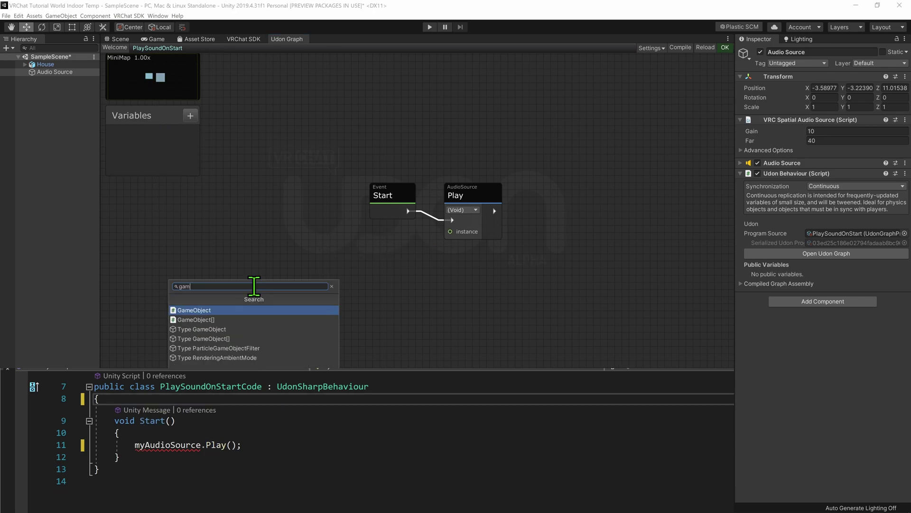
pyautogui.write('gameobject getcomponent')
pyautogui.click(289, 319)
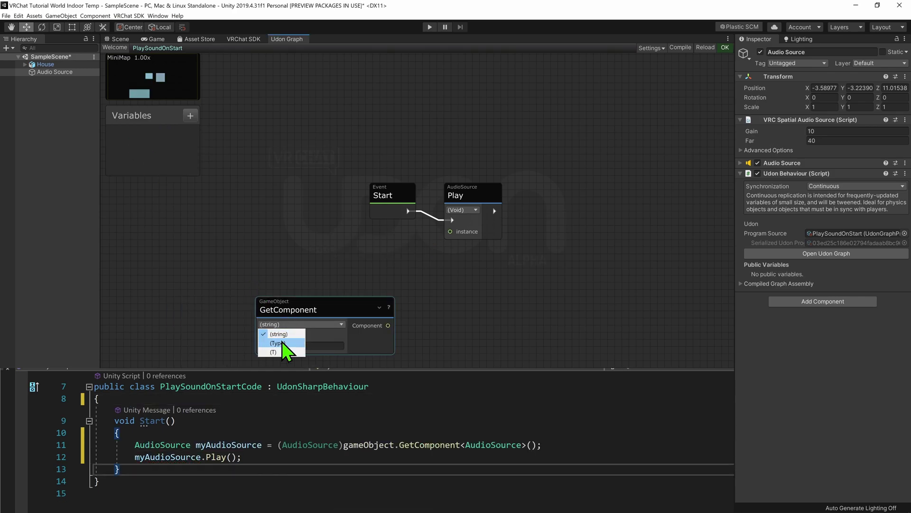
pyautogui.click(282, 342)
# Wire an AudioSource Type node into GetComponent's type, and GetComponent into Play's instance
pyautogui.press('space')
pyautogui.write('type audiosource')
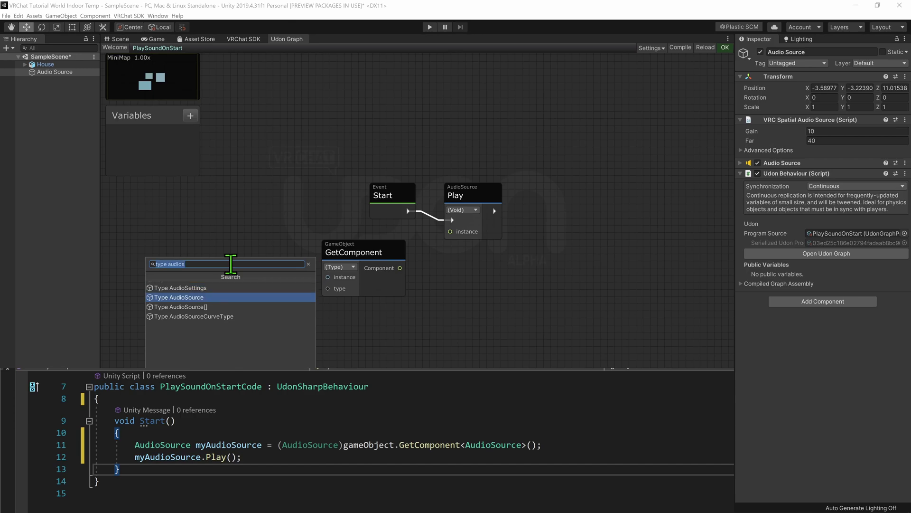
pyautogui.click(224, 288)
pyautogui.moveTo(299, 304); pyautogui.dragTo(328, 289)
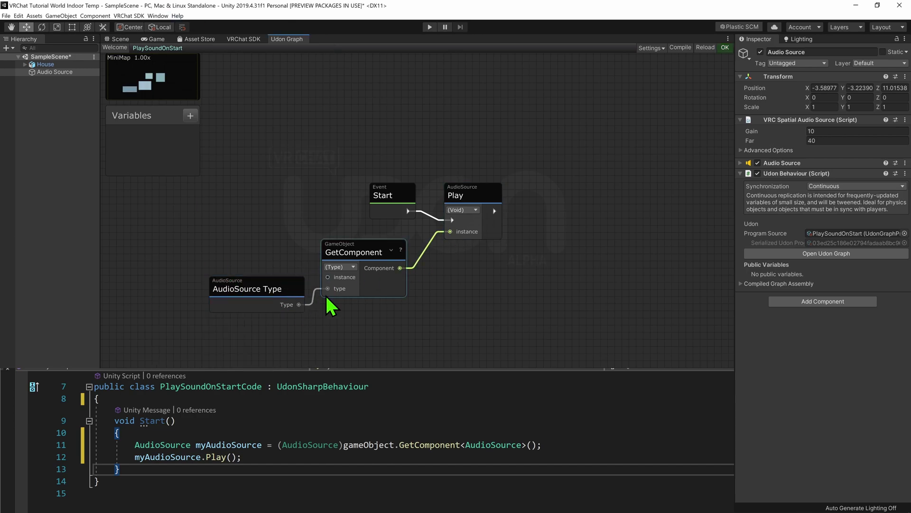
pyautogui.moveTo(382, 251)
pyautogui.mouseDown()
pyautogui.moveTo(391, 240)
pyautogui.moveTo(450, 231)
pyautogui.mouseUp()
pyautogui.scroll(3, 393, 306)
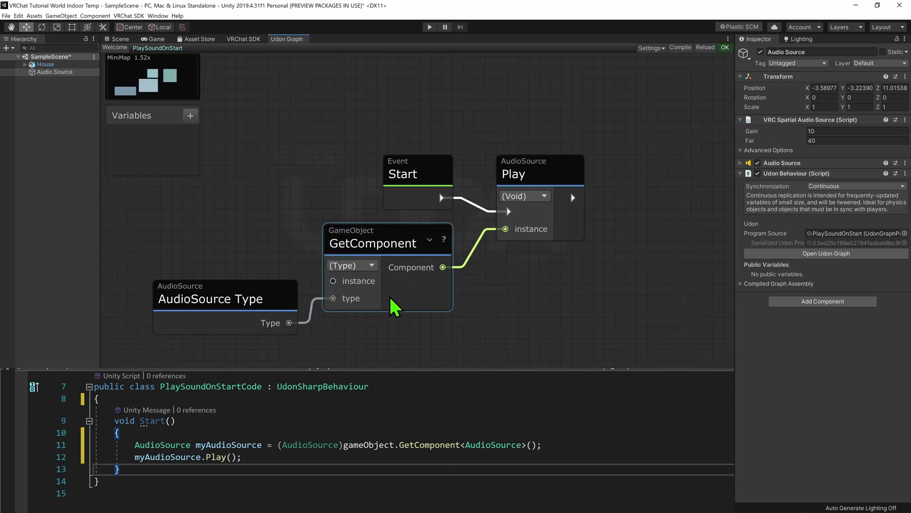
pyautogui.moveTo(242, 301); pyautogui.dragTo(209, 316)
pyautogui.moveTo(210, 315); pyautogui.dragTo(351, 344, button='middle')
# Add a This node wired into GetComponent's instance input, then delete it again
pyautogui.press('space')
pyautogui.write('this')
pyautogui.press('Return')
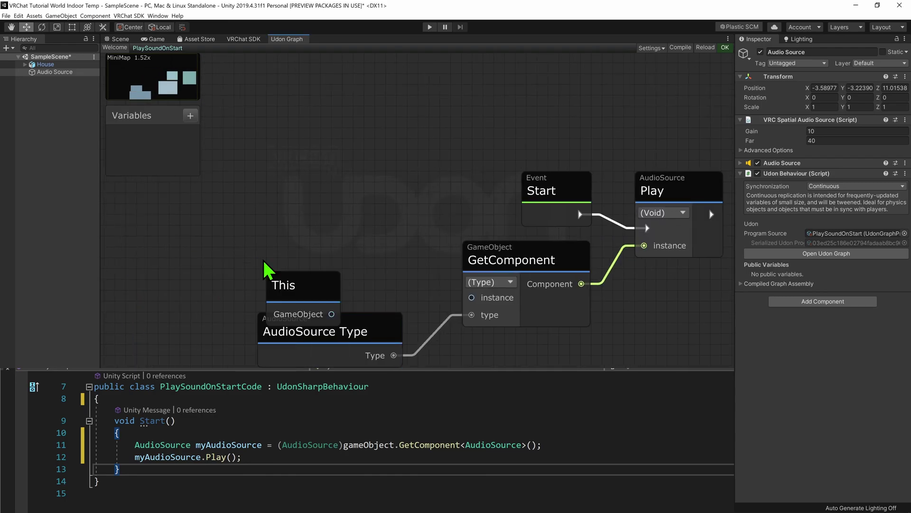
pyautogui.moveTo(285, 283); pyautogui.dragTo(346, 252)
pyautogui.moveTo(389, 280); pyautogui.dragTo(472, 297)
pyautogui.moveTo(282, 213); pyautogui.dragTo(356, 321)
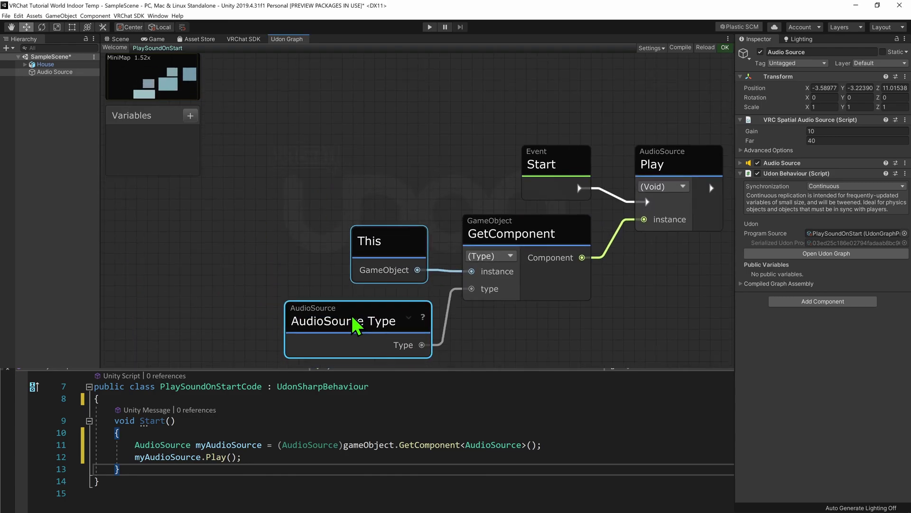
pyautogui.click(325, 210)
pyautogui.click(373, 224)
pyautogui.press('Delete')
pyautogui.moveTo(406, 197); pyautogui.dragTo(270, 164, button='middle')
pyautogui.scroll(-3, 299, 186)
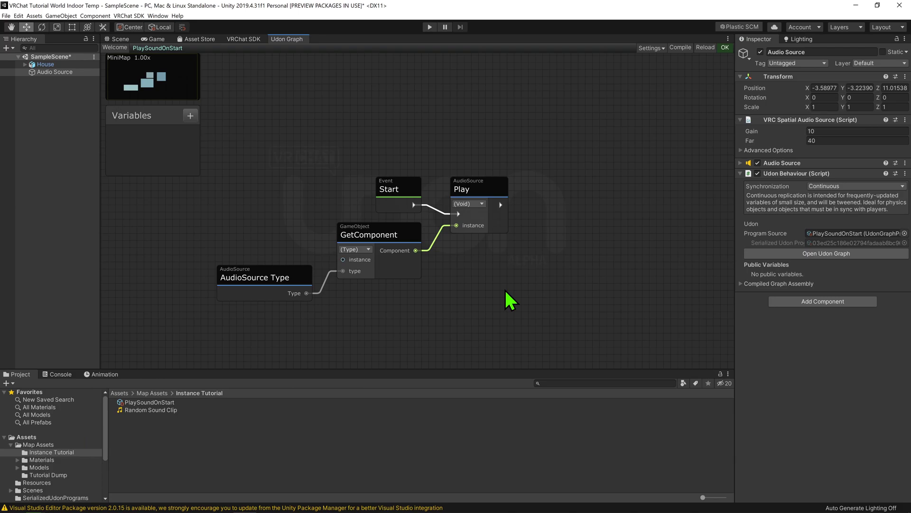
# Create an empty GameObject and add an Udon Behaviour with PlaySoundOnStart as Program Source
pyautogui.rightClick(60, 132)
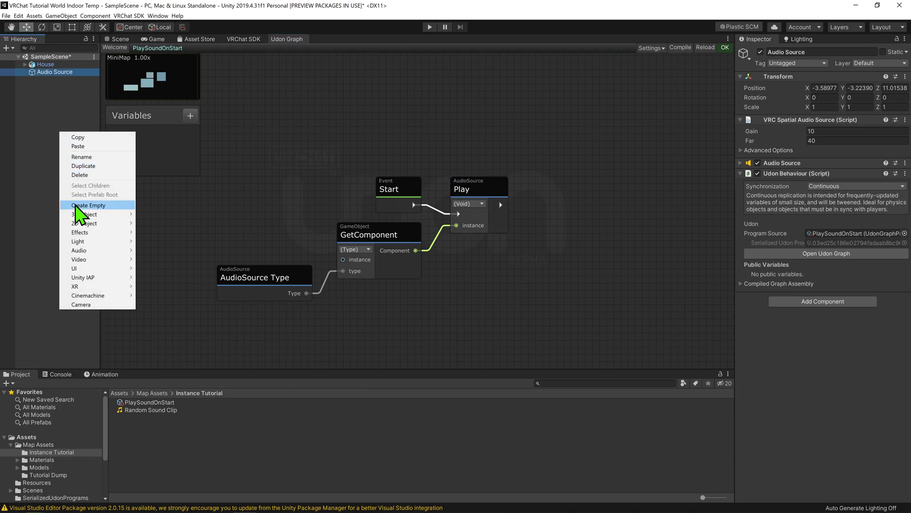
pyautogui.click(85, 204)
pyautogui.click(823, 124)
pyautogui.write('udon')
pyautogui.click(809, 157)
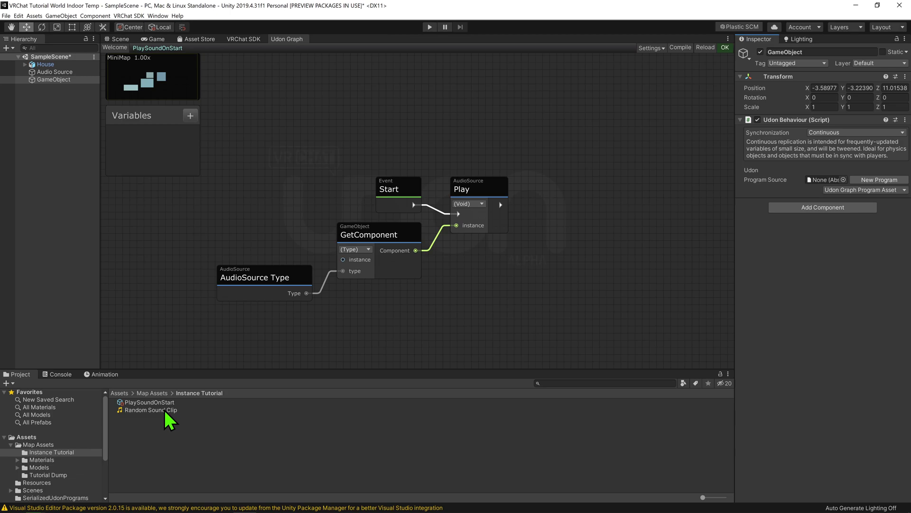
pyautogui.moveTo(720, 248); pyautogui.dragTo(820, 181)
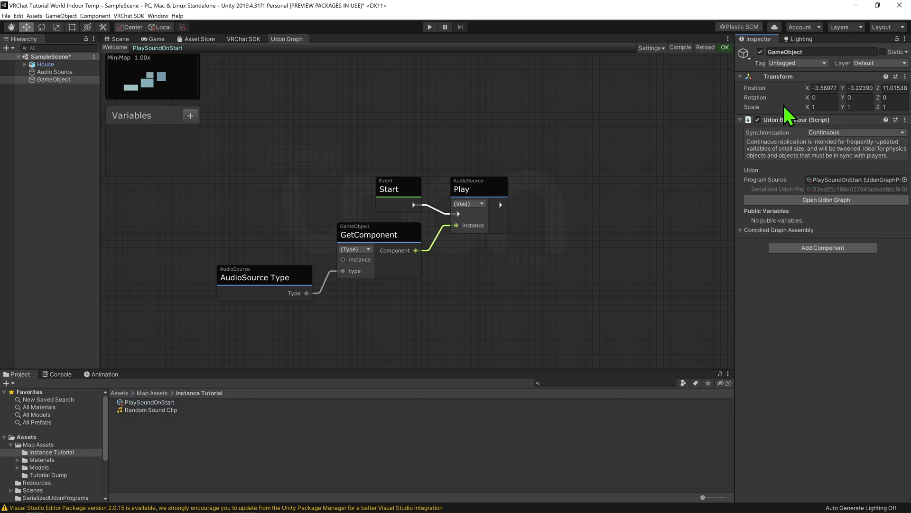